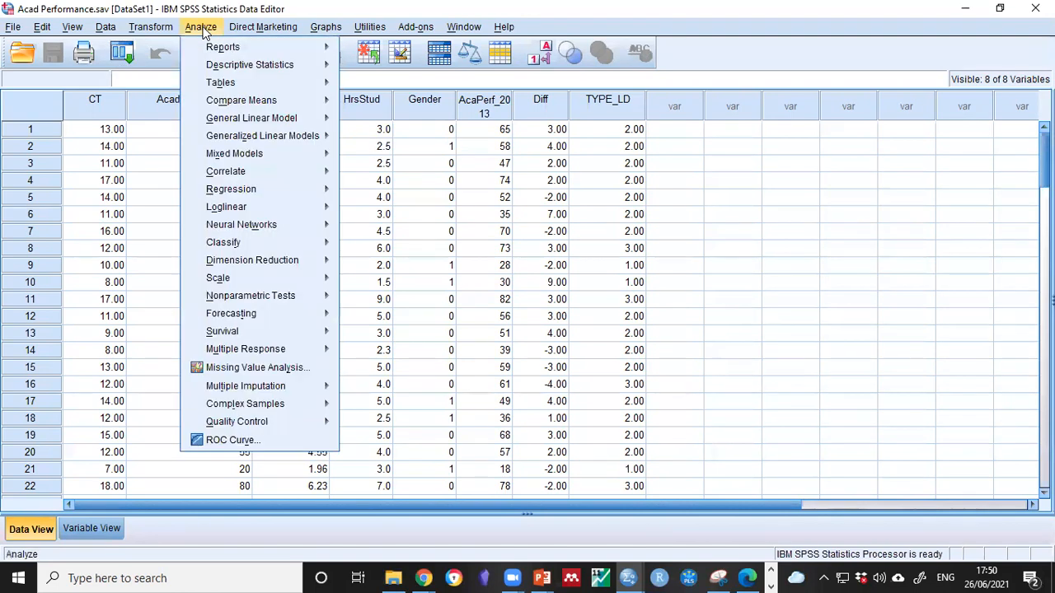
mouse_move(247, 172)
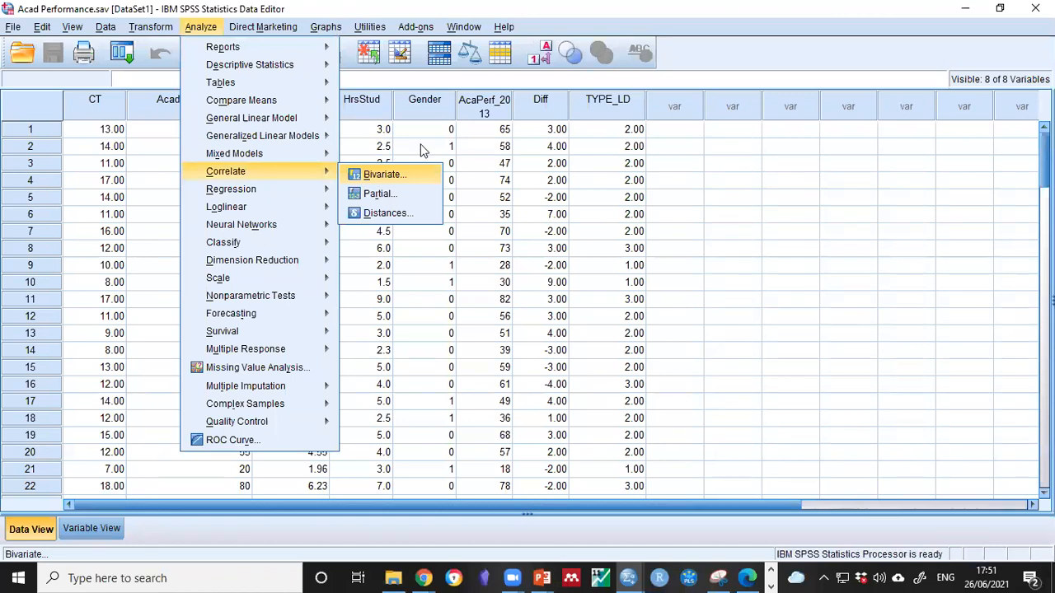
click(385, 7)
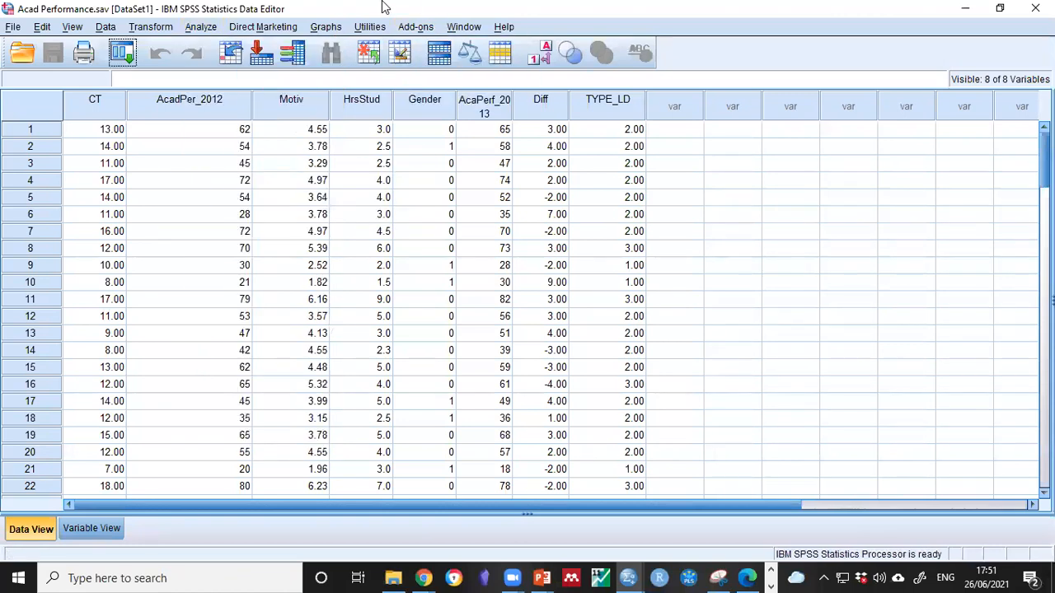
Step: Create a simple scatterplot with Level of Motivation on the X axis and Academic Performance_Average Marks in 2012 on the Y axis
click(332, 29)
mouse_move(340, 94)
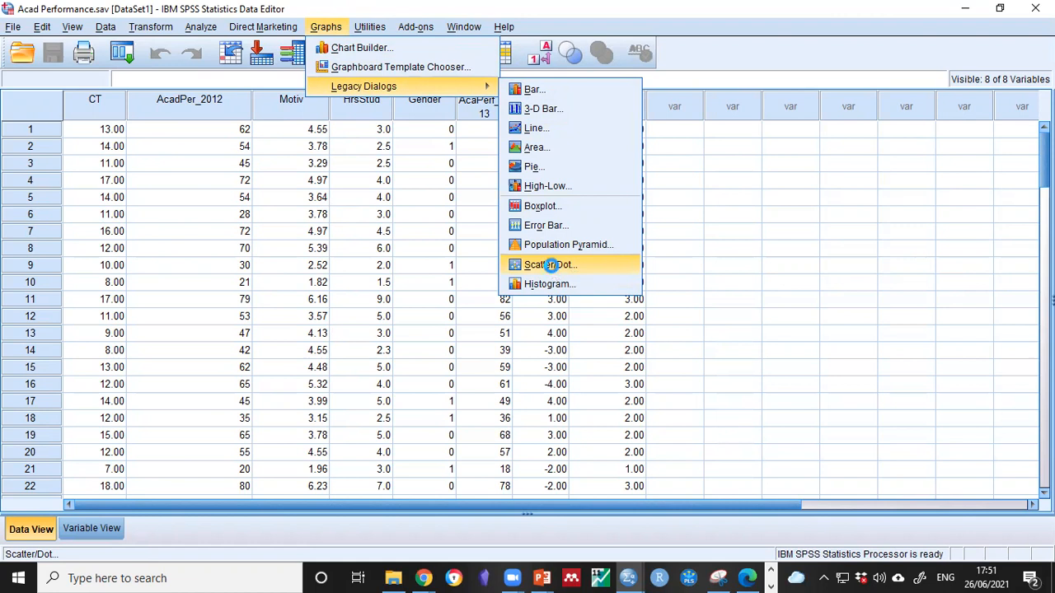
click(550, 264)
click(440, 272)
click(484, 335)
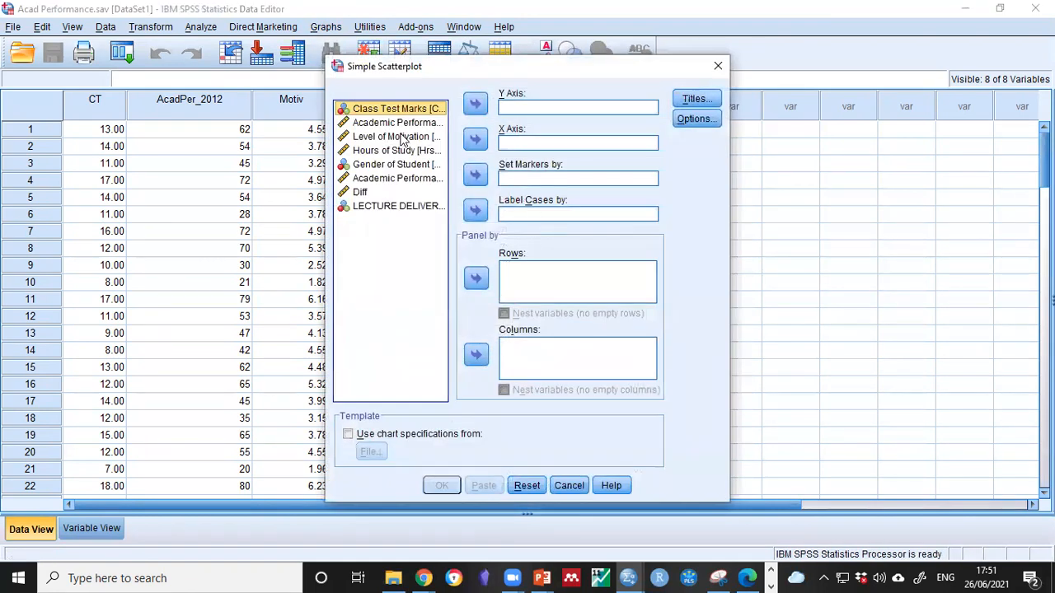
click(403, 137)
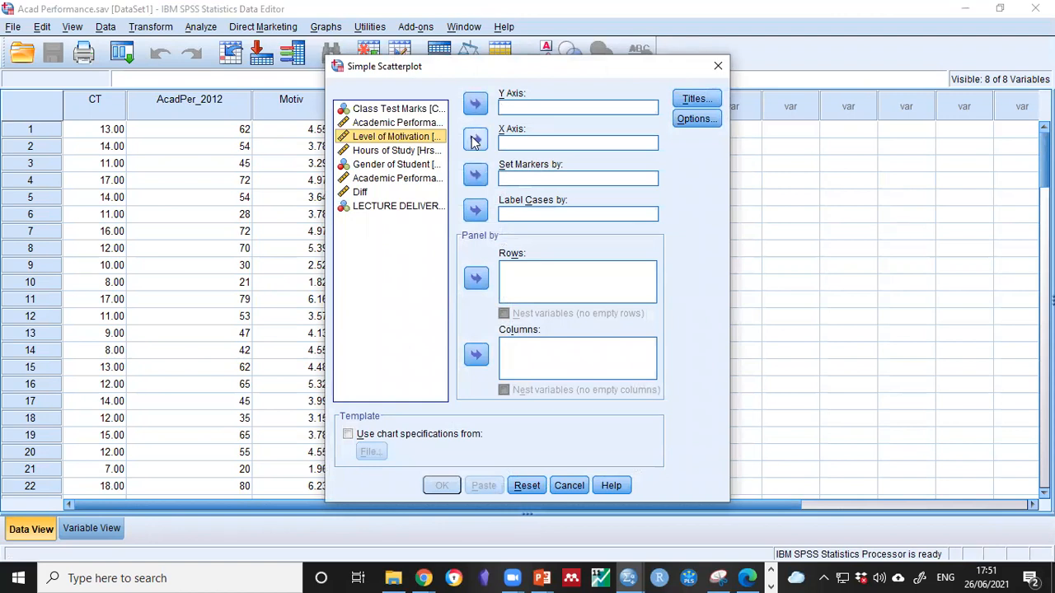
click(474, 140)
click(395, 122)
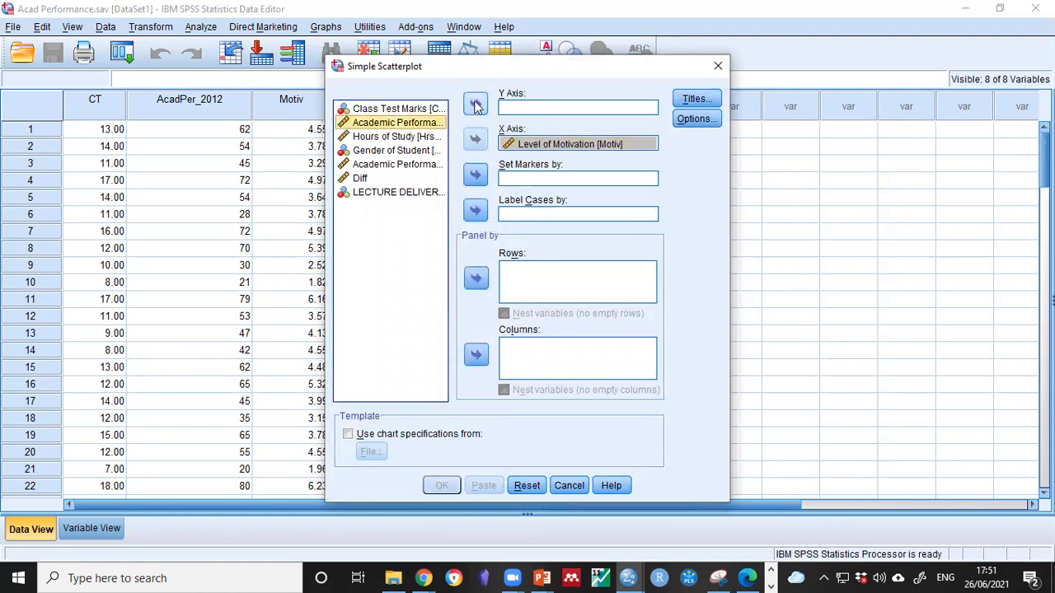
click(475, 104)
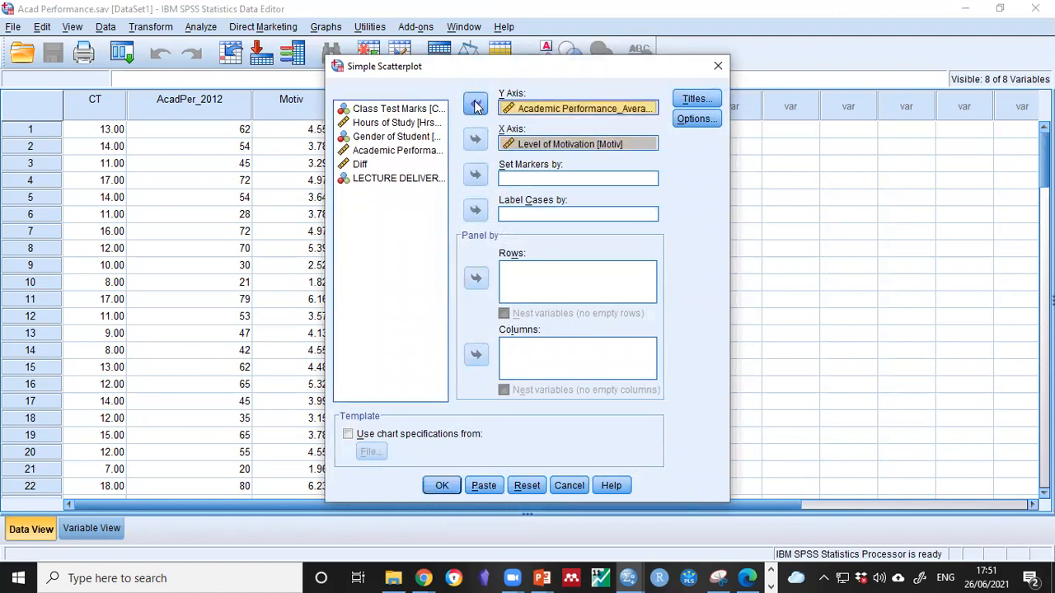
click(539, 145)
click(439, 485)
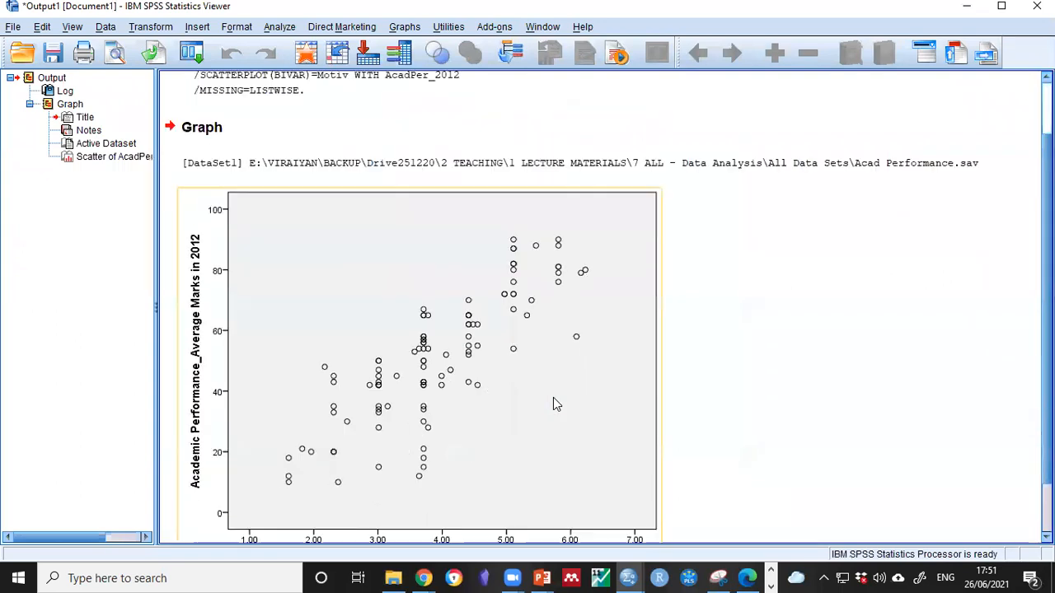
scroll(553, 397, down, 1)
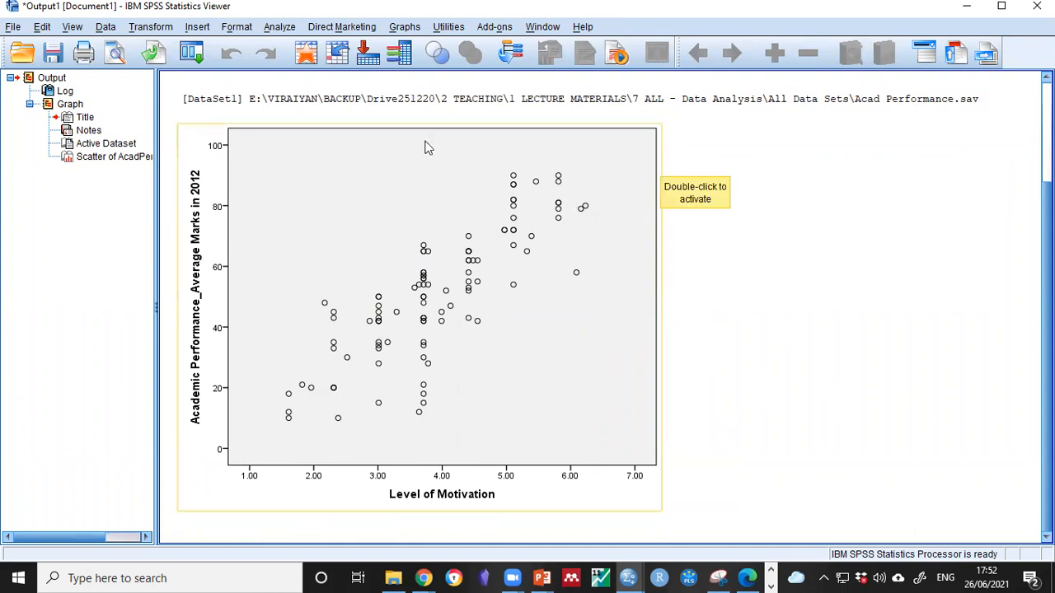
Step: Set up a Descriptives analysis with Academic Performance_Average Marks in 2012 and Level of Motivation as the variables
click(284, 29)
mouse_move(342, 122)
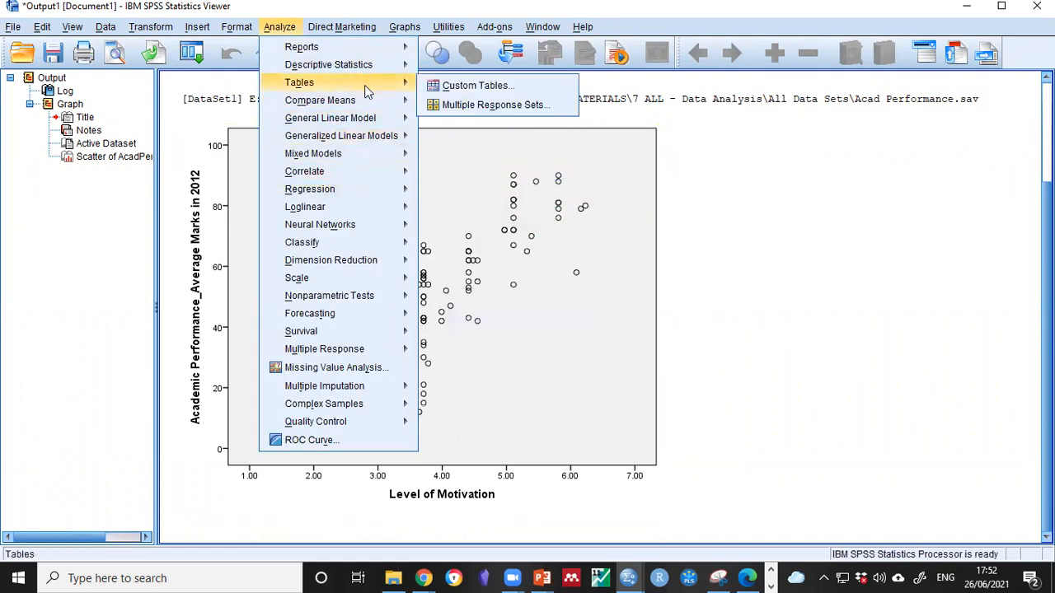
mouse_move(371, 68)
click(461, 87)
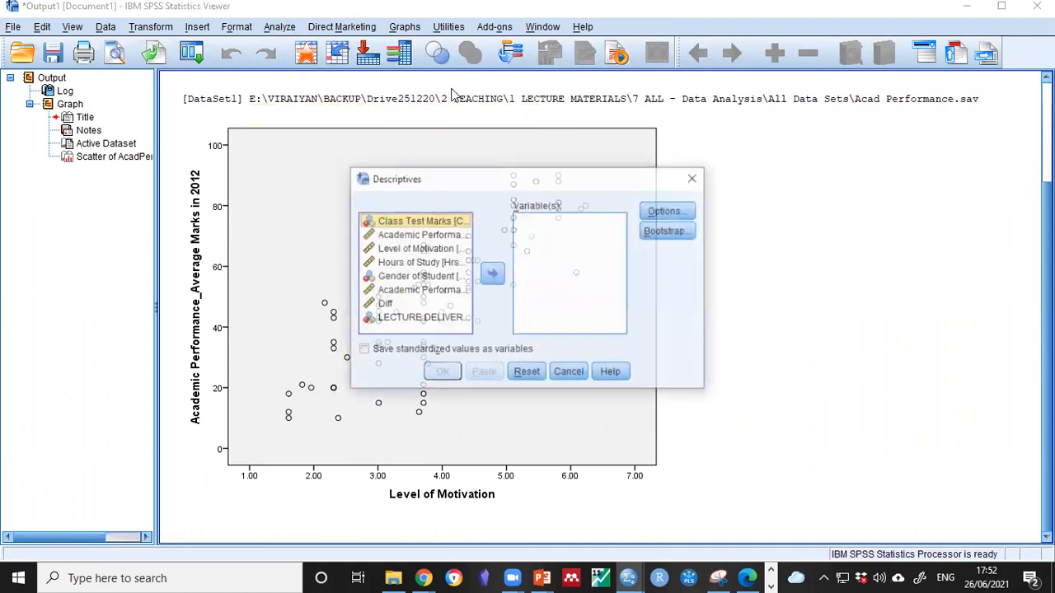
click(434, 250)
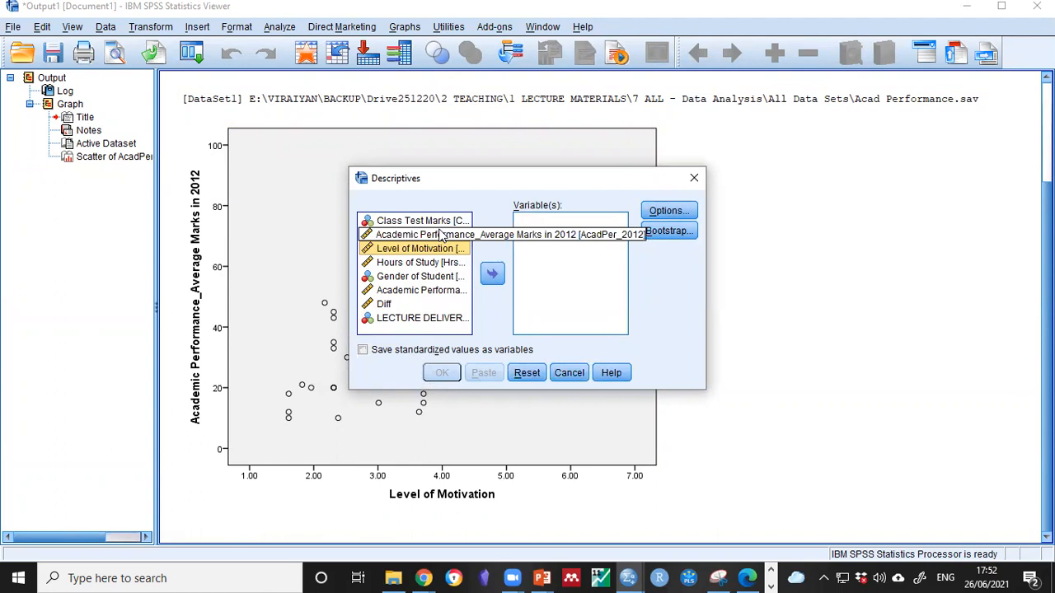
ctrl+click(441, 235)
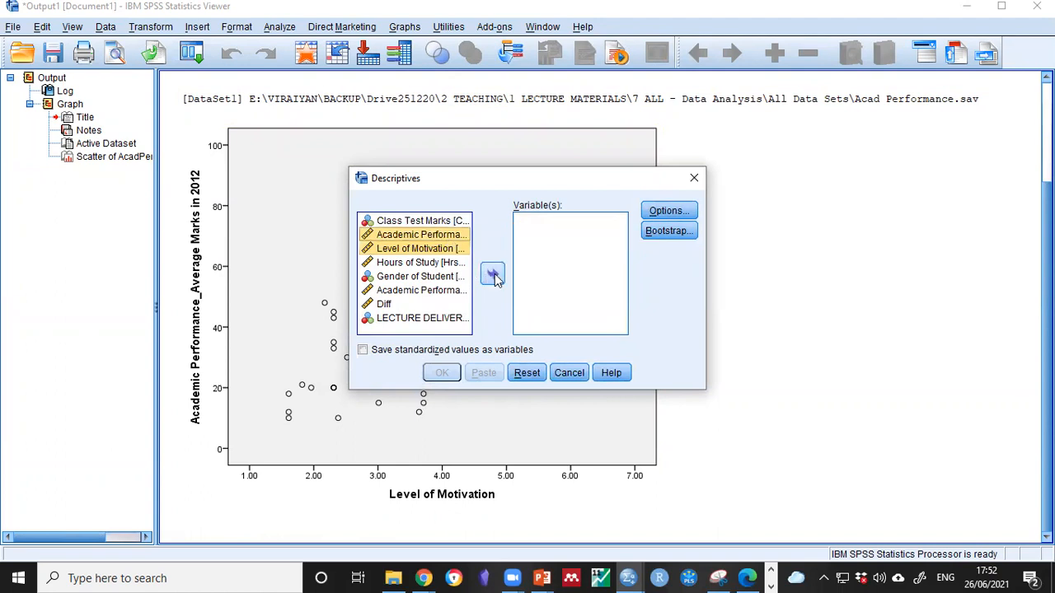
click(493, 275)
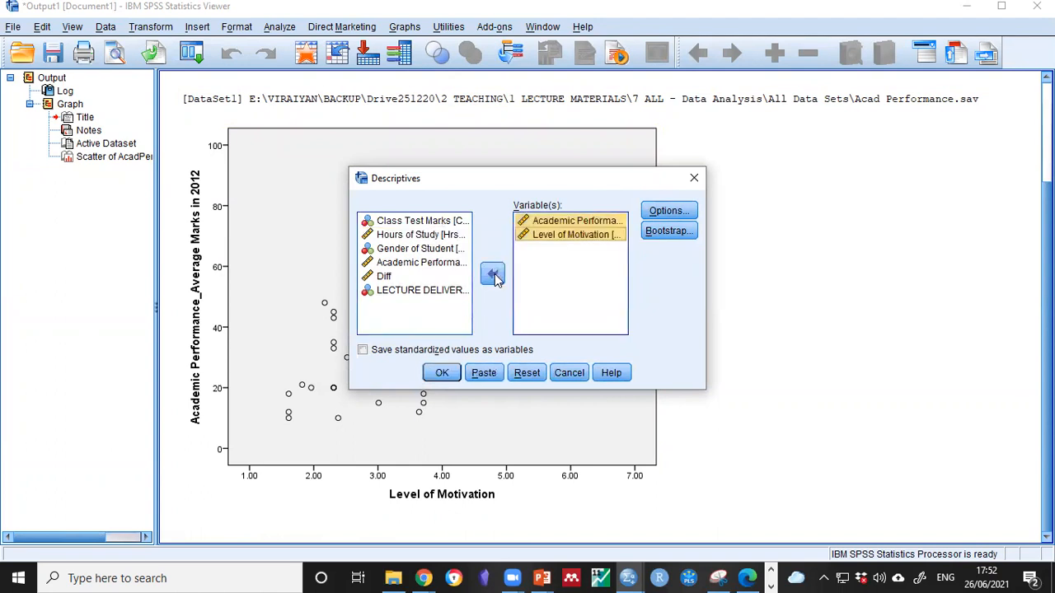
Step: Include skewness and kurtosis in the descriptive statistics and run the analysis
click(670, 213)
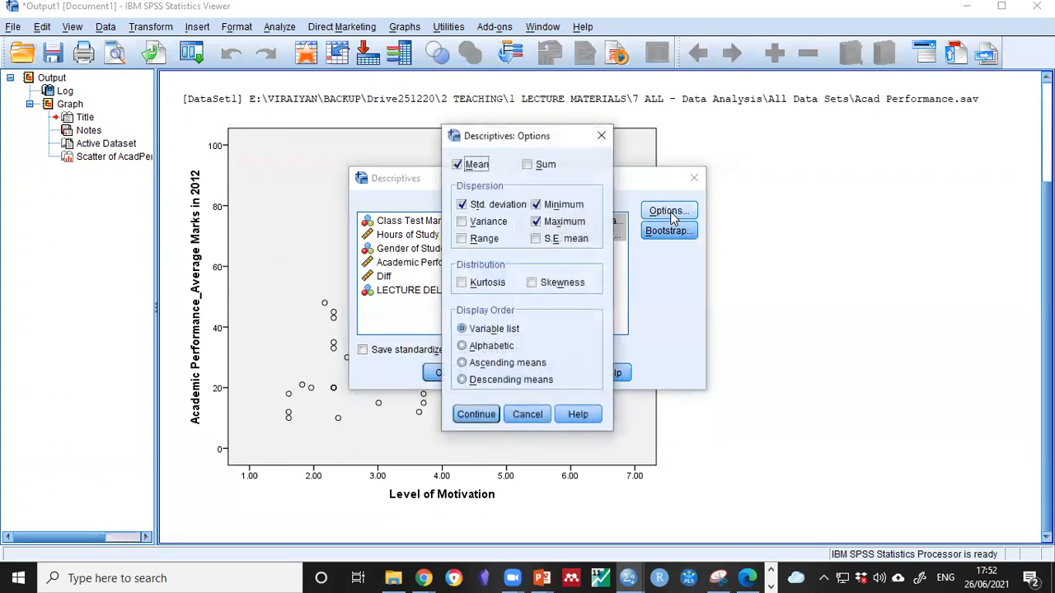
click(552, 281)
click(461, 283)
click(476, 414)
click(438, 372)
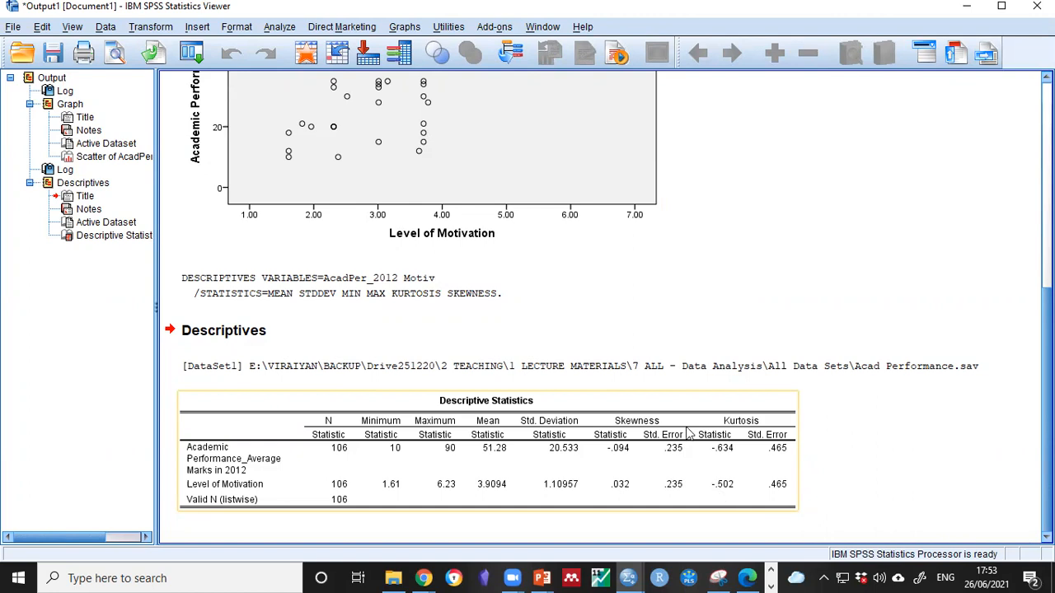
Step: Run a two-tailed Pearson bivariate correlation between Level of Motivation and Academic Performance_Average Marks in 2012, with significant correlations flagged
click(280, 27)
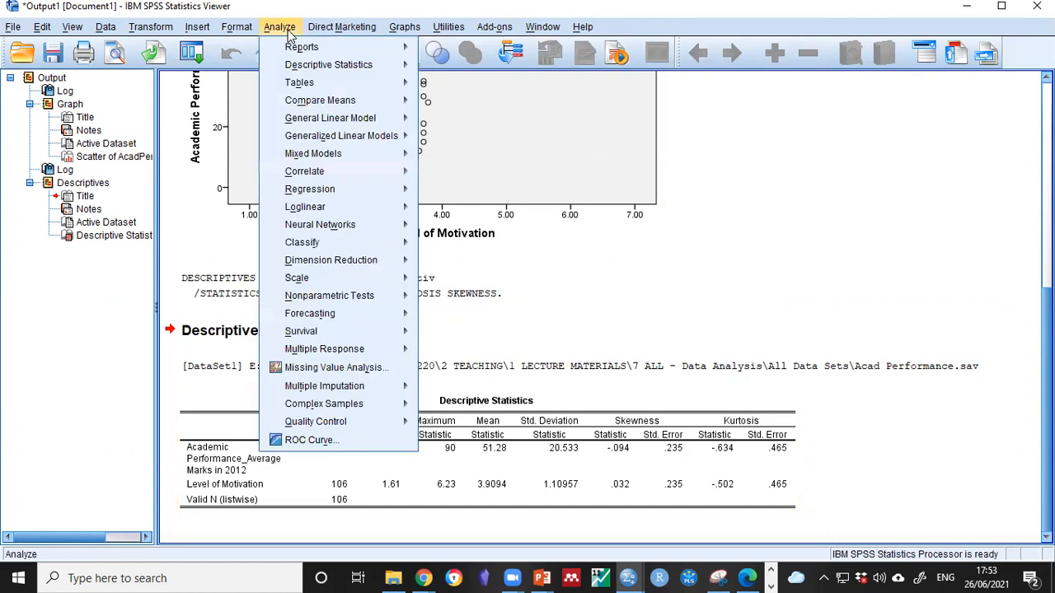
mouse_move(384, 168)
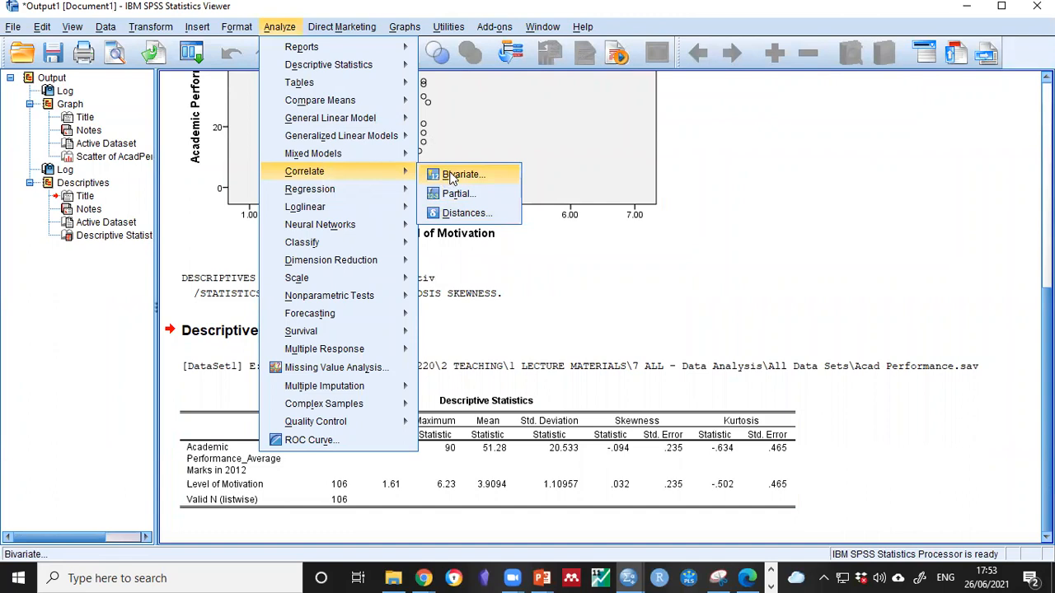
click(451, 175)
click(436, 191)
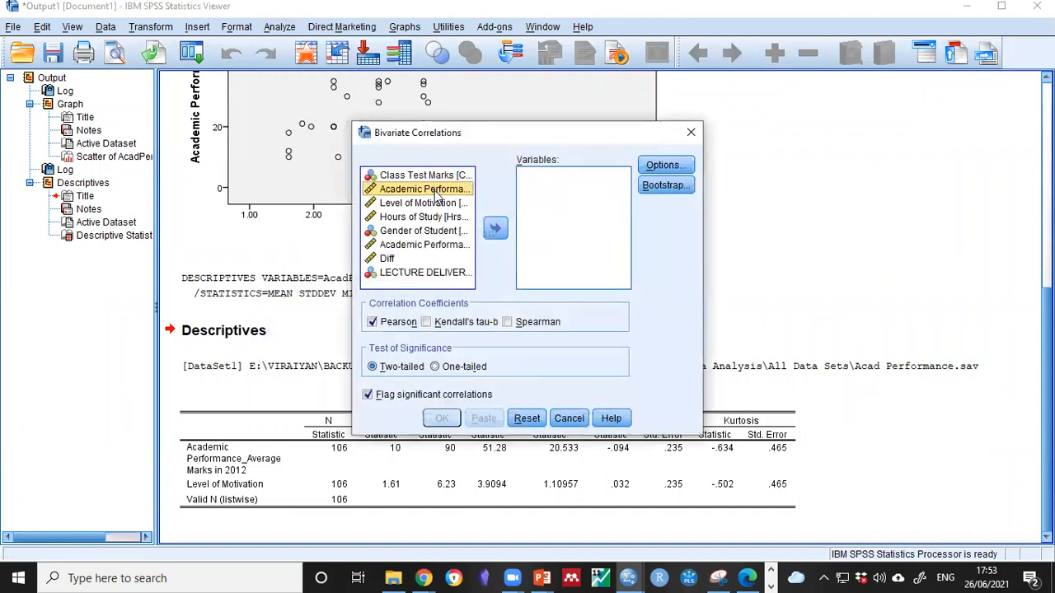
click(436, 204)
click(494, 228)
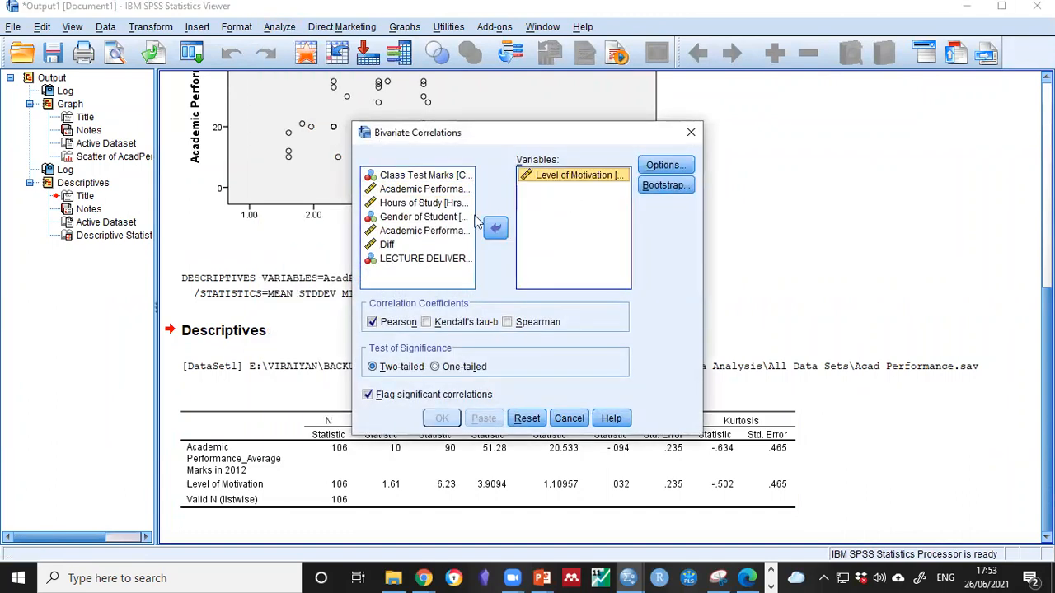
click(445, 189)
click(495, 229)
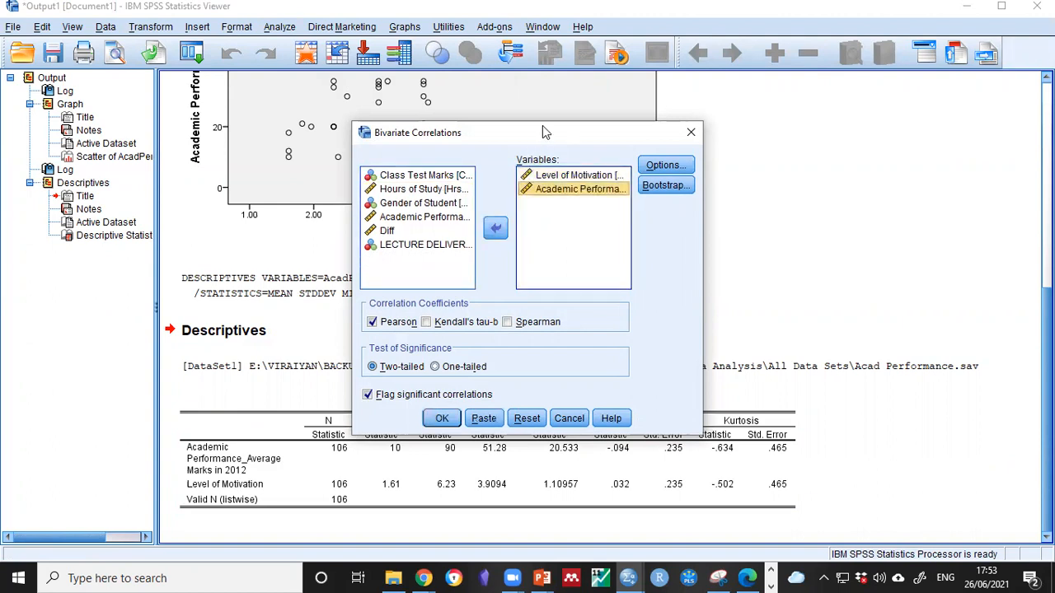
drag(542, 125, 526, 89)
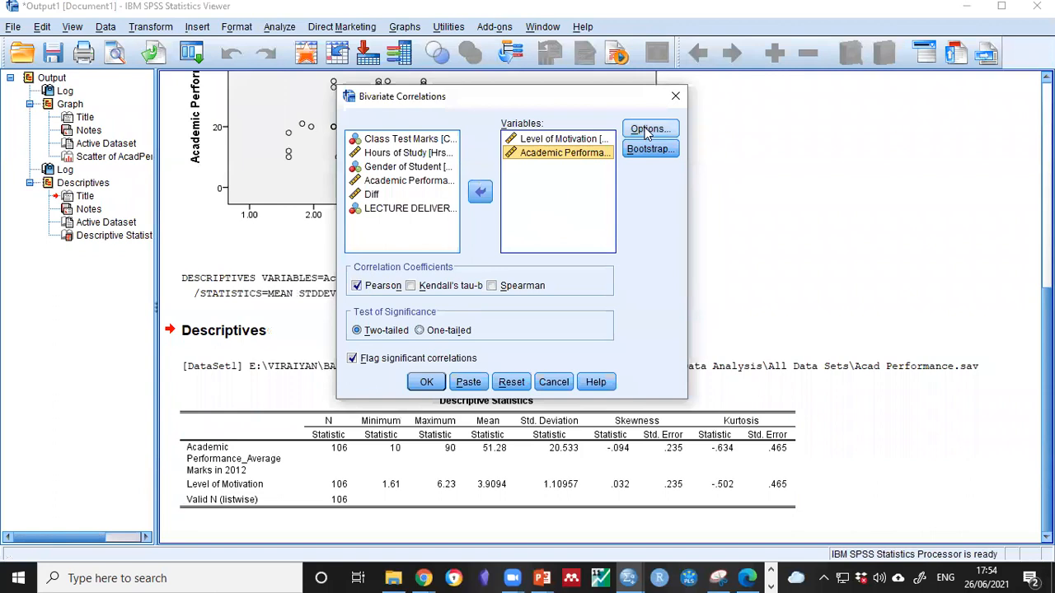
click(430, 383)
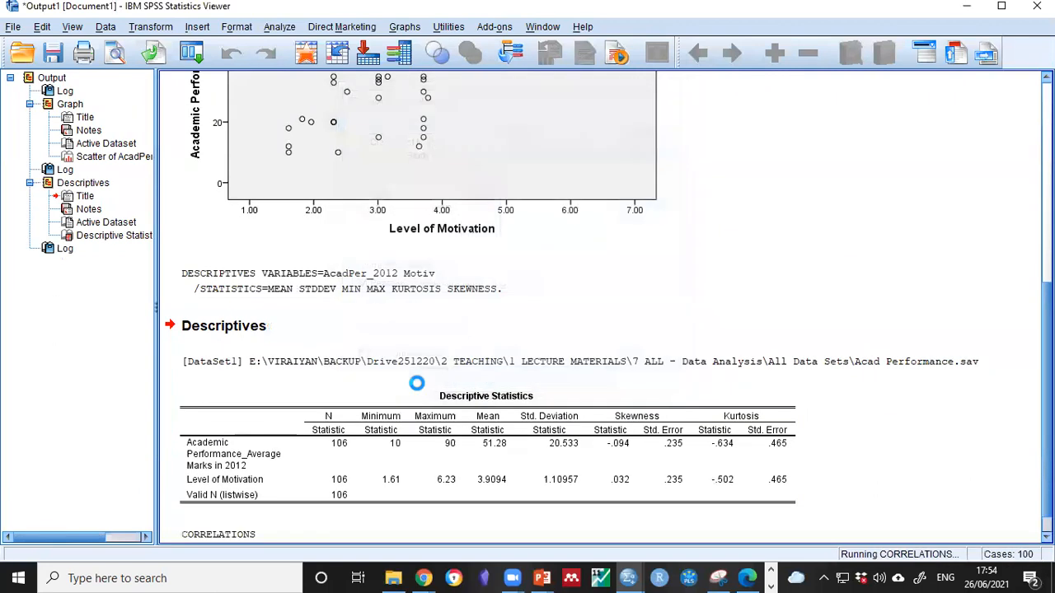
Step: Examine the Correlations output table for the Pearson coefficient, two-tailed significance and sample size
scroll(712, 411, down, 1)
click(486, 506)
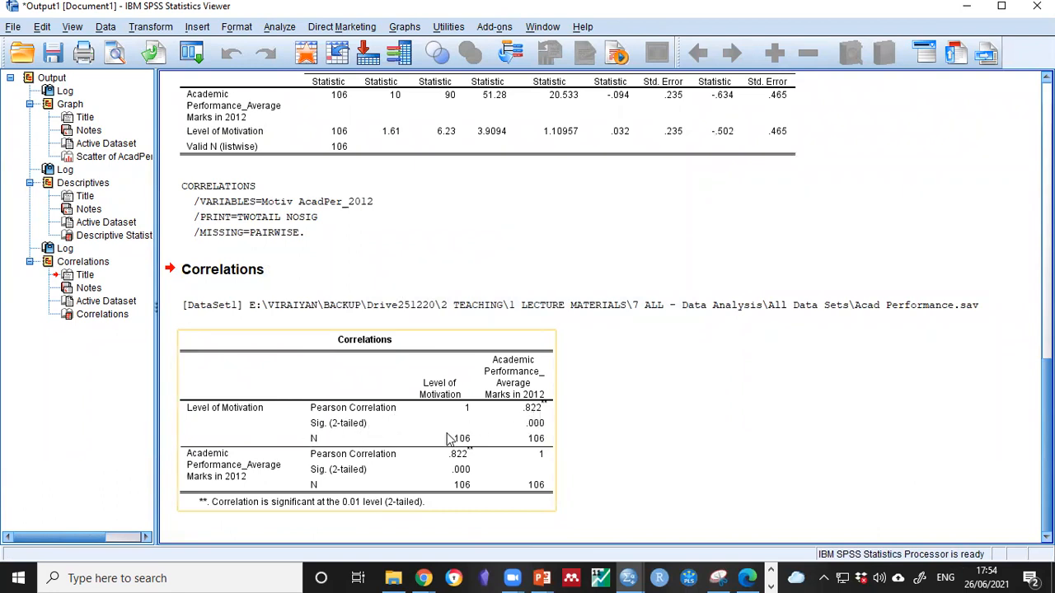
click(490, 540)
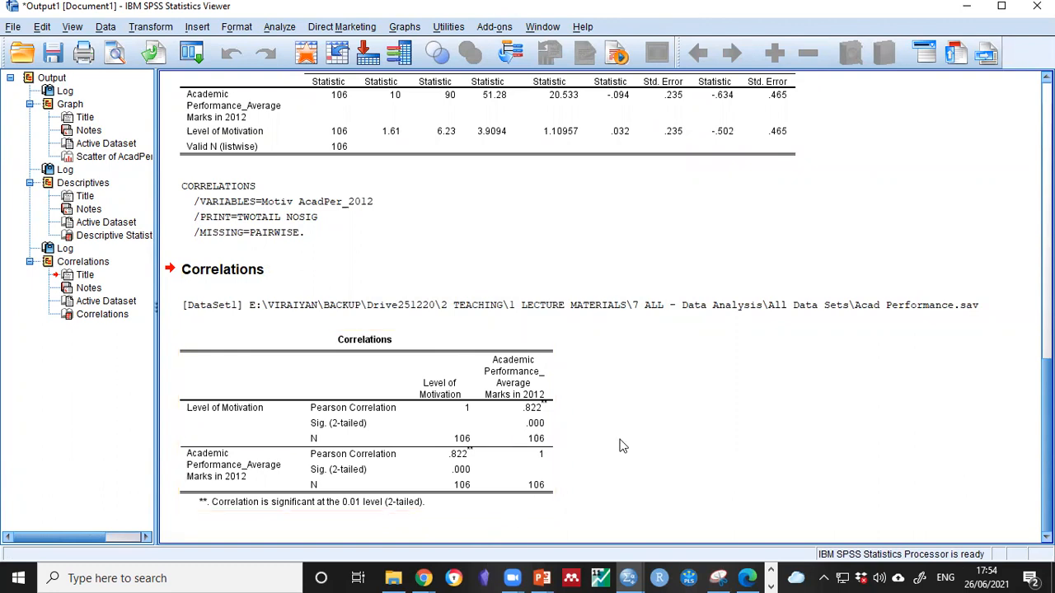
click(527, 469)
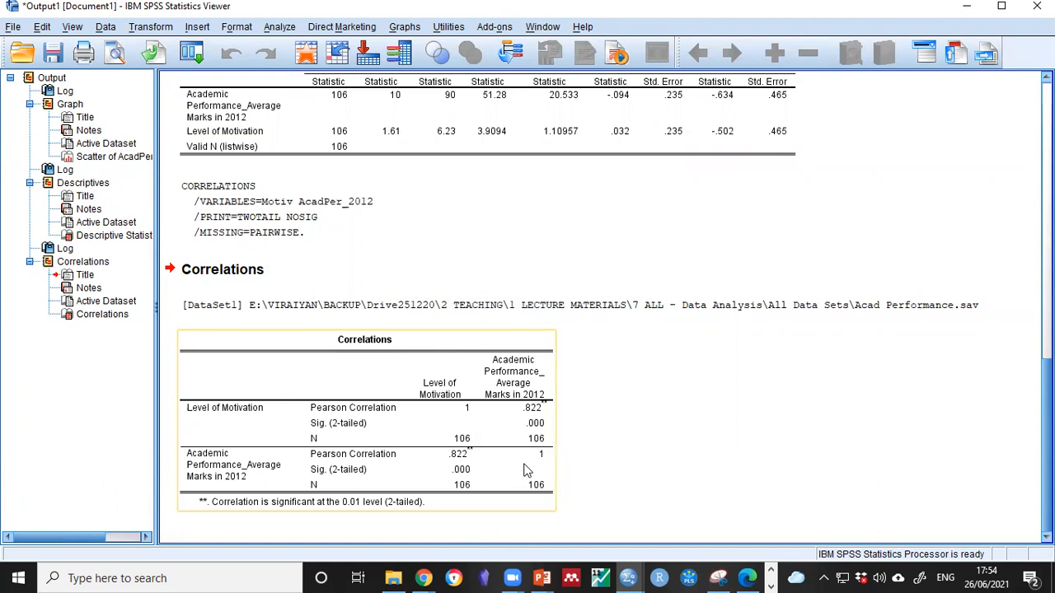
key(Up)
key(Down)
scroll(530, 457, up, 2)
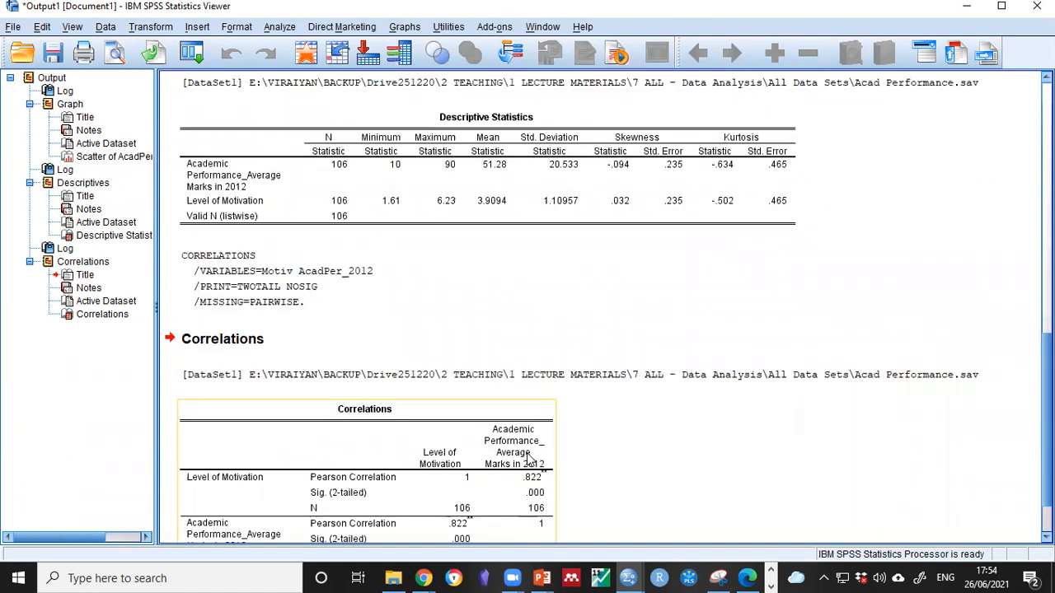
scroll(529, 460, down, 2)
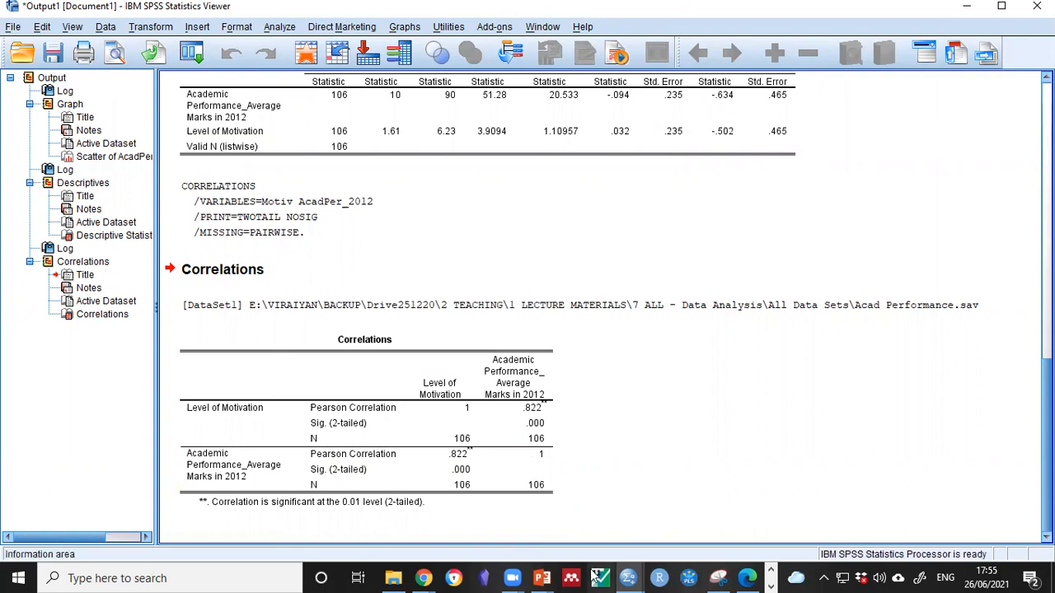
Step: Review the scatterplot and the skewness and kurtosis statistics again, ending at the Pearson coefficient in the Correlations table
scroll(603, 423, up, 5)
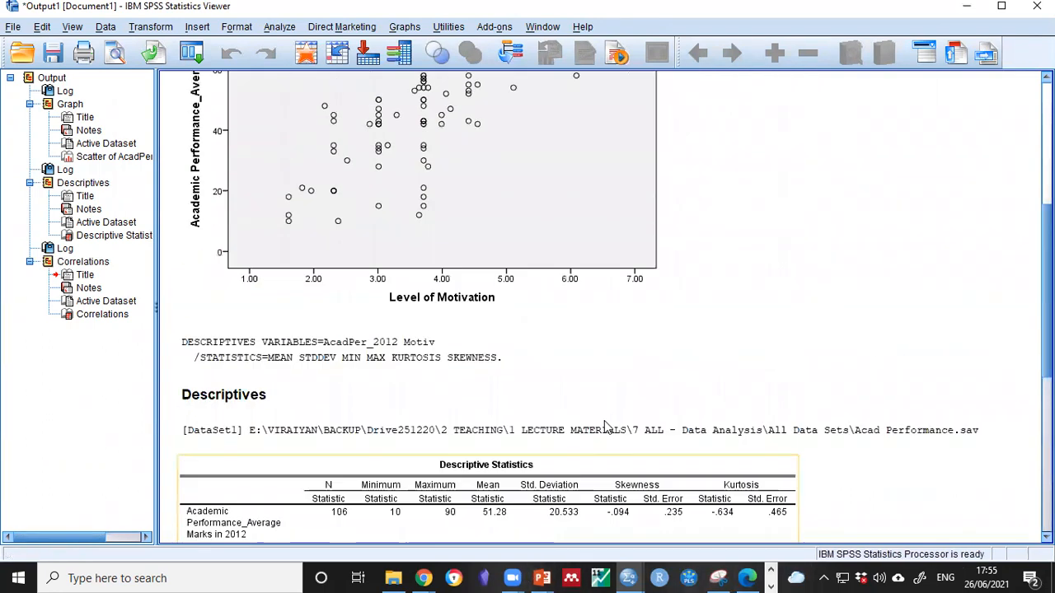
scroll(346, 172, up, 2)
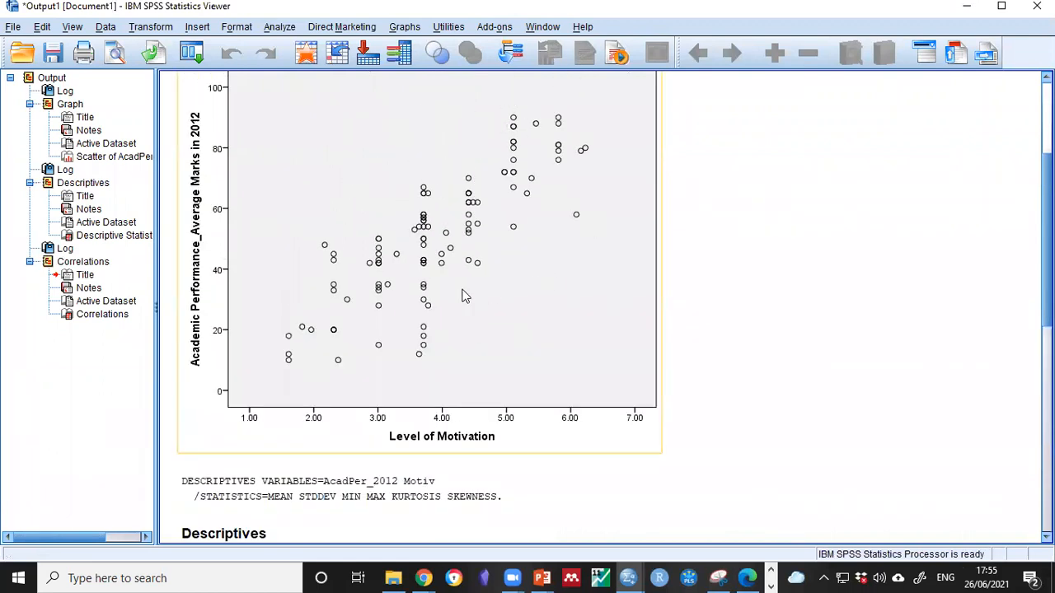
scroll(464, 296, up, 1)
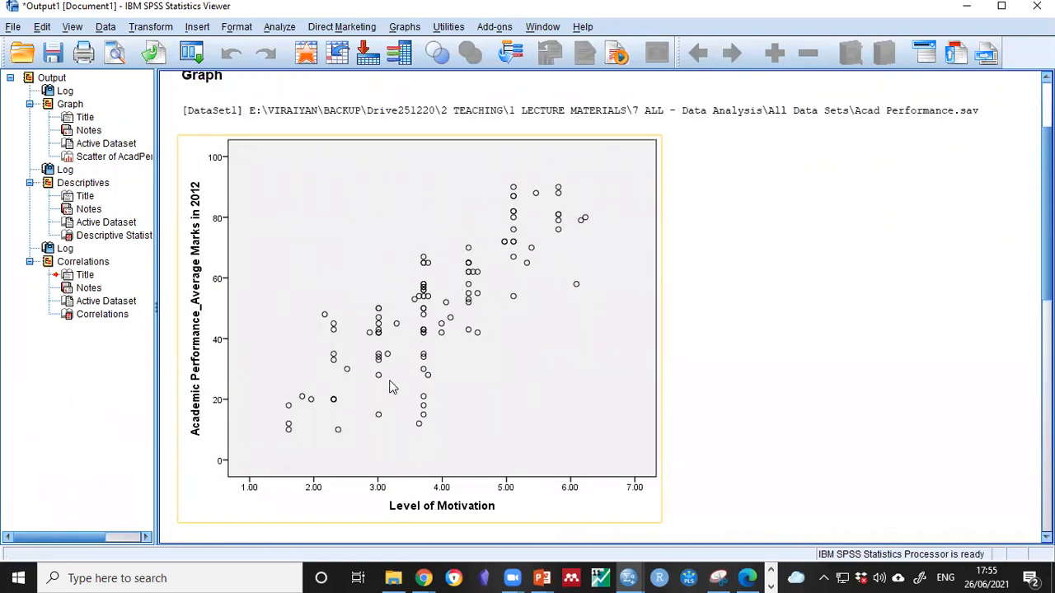
scroll(392, 387, down, 7)
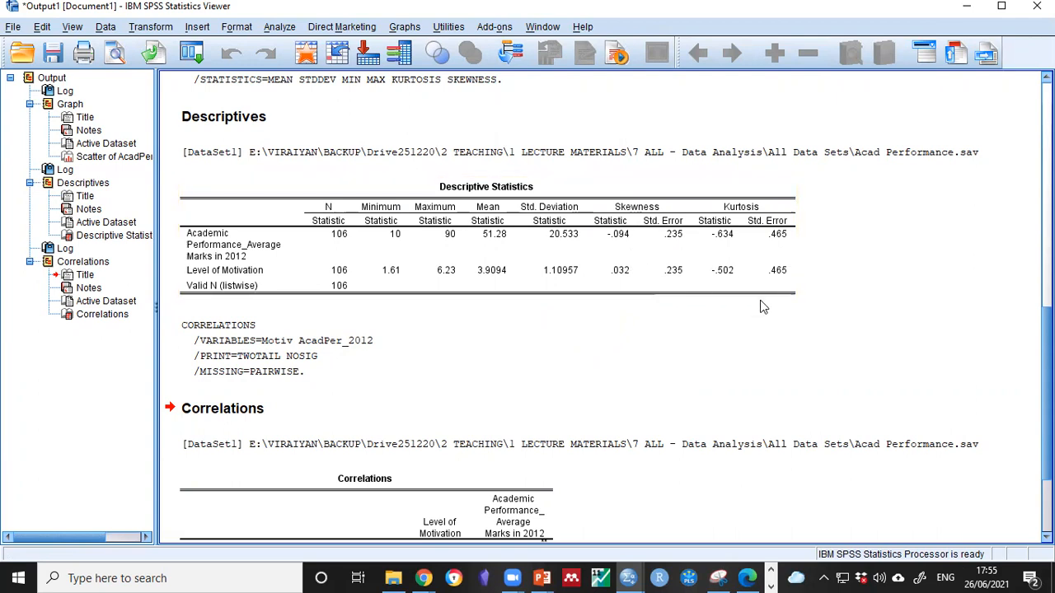
scroll(744, 353, down, 3)
click(527, 424)
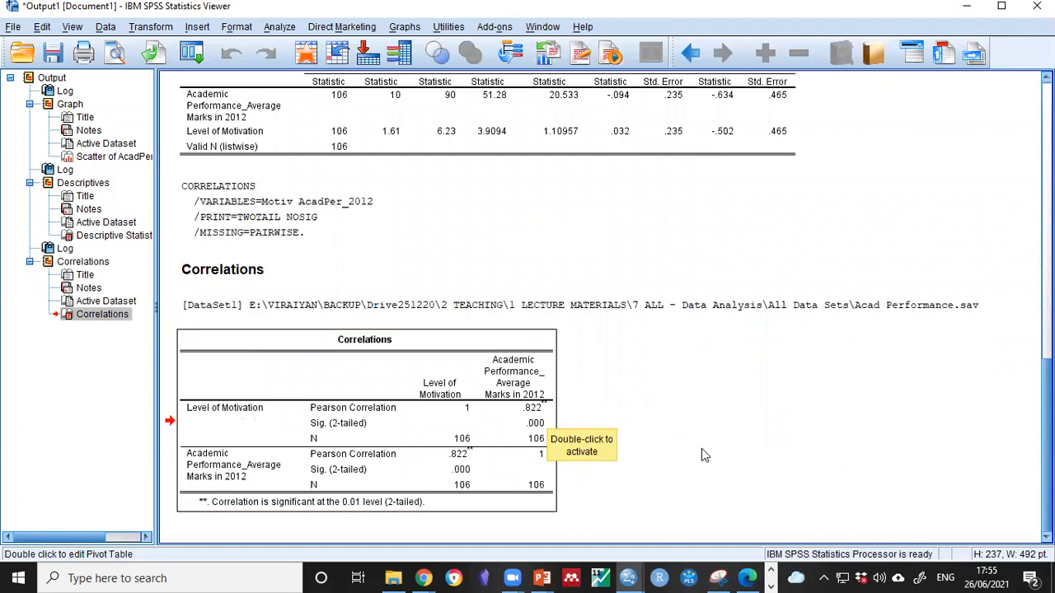
click(492, 416)
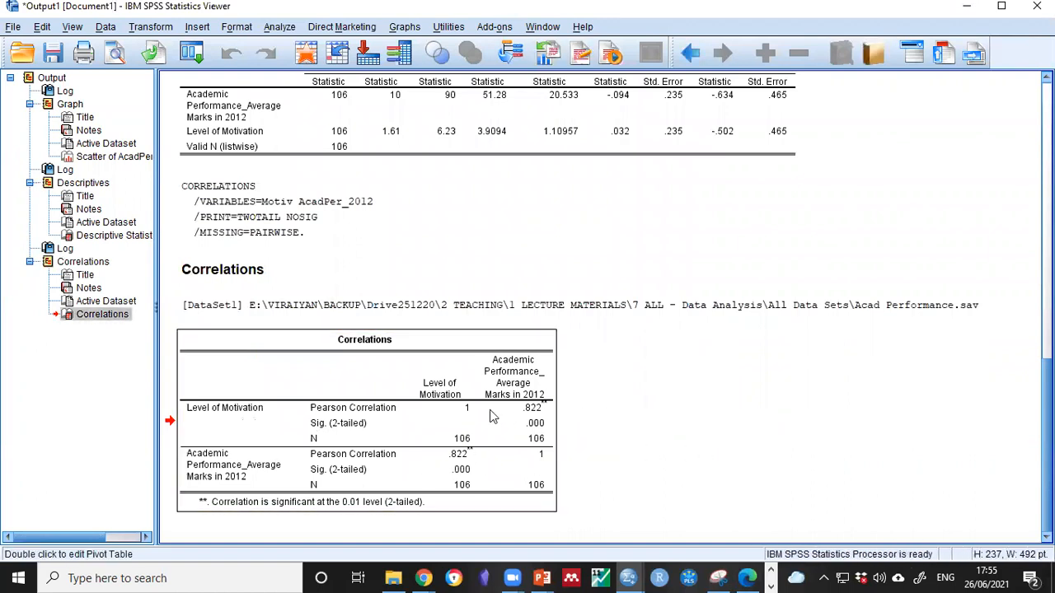
click(719, 577)
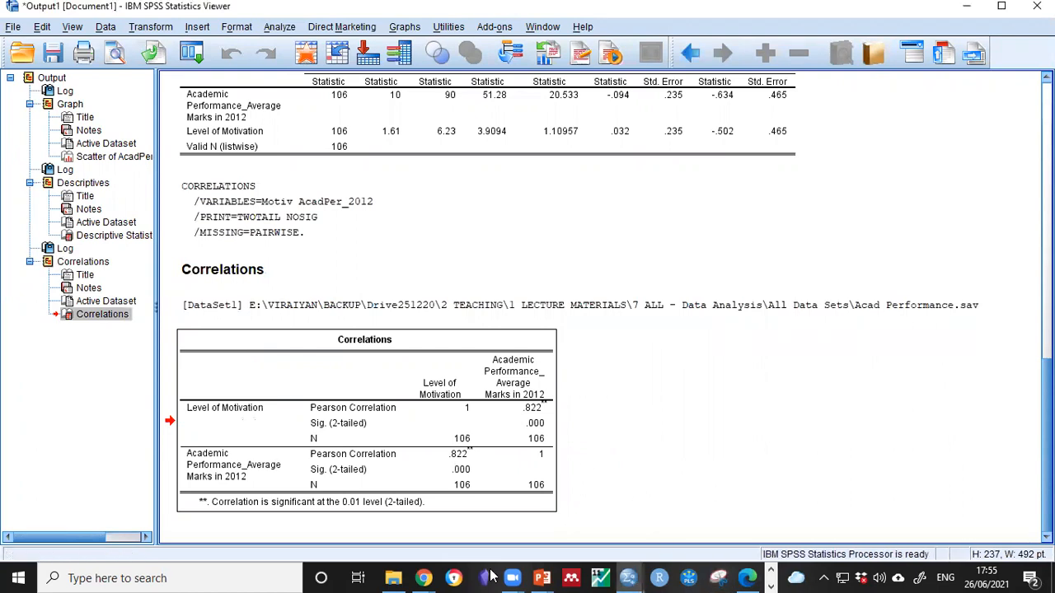
Step: Snip the Correlations table from the output and paste it onto blank slide 3 in PowerPoint, placed in the slide's upper-left area
drag(572, 527, 171, 320)
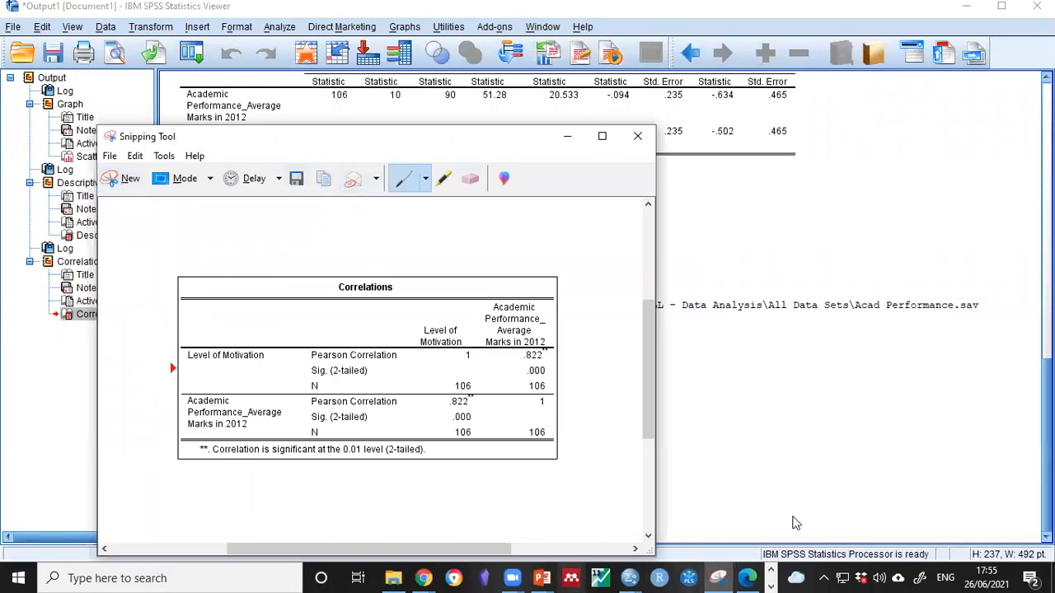
click(542, 578)
click(134, 334)
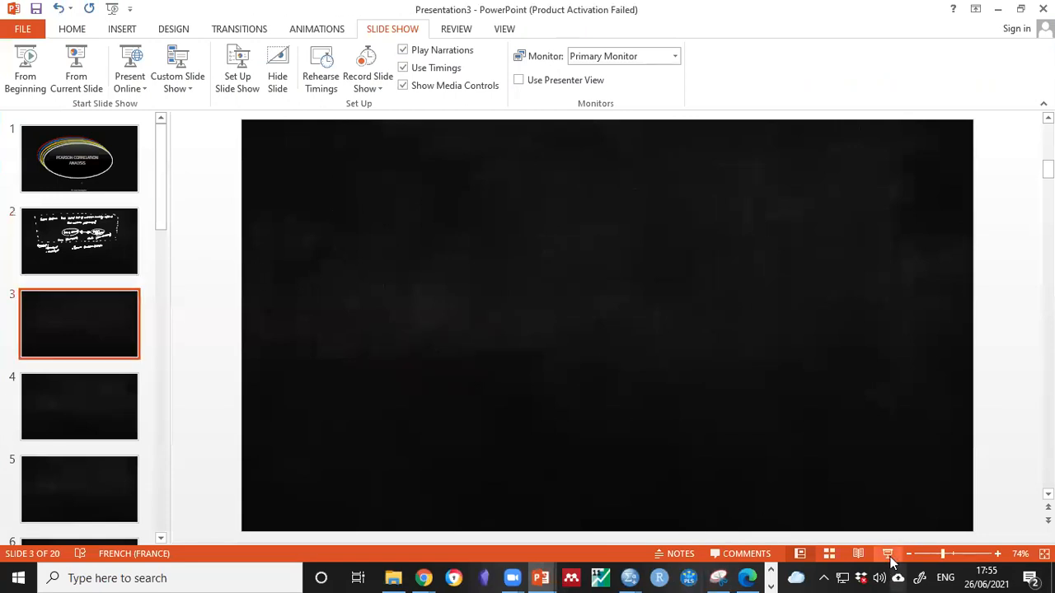
click(886, 553)
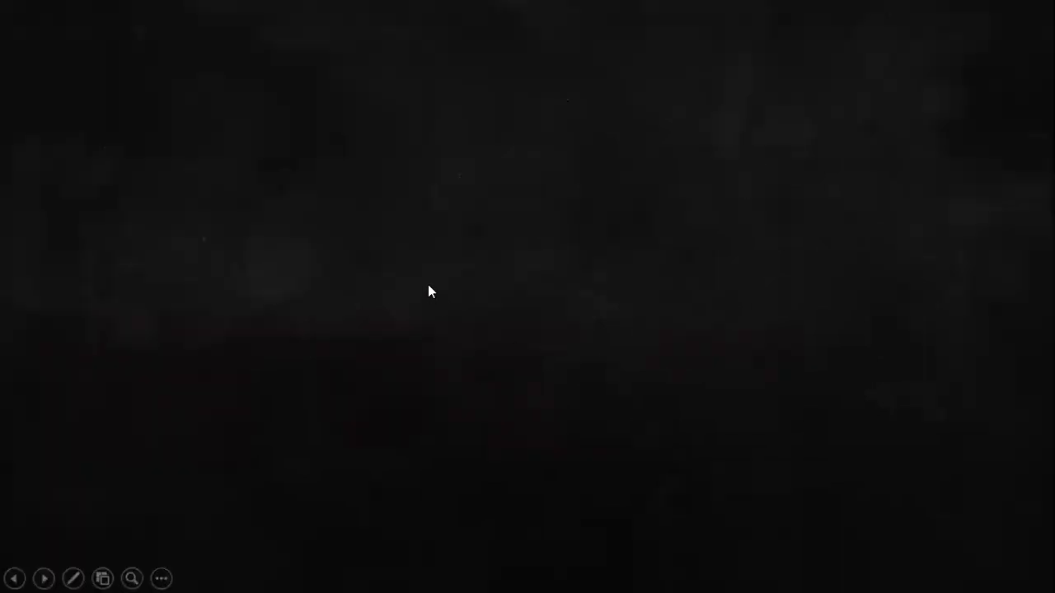
key(Escape)
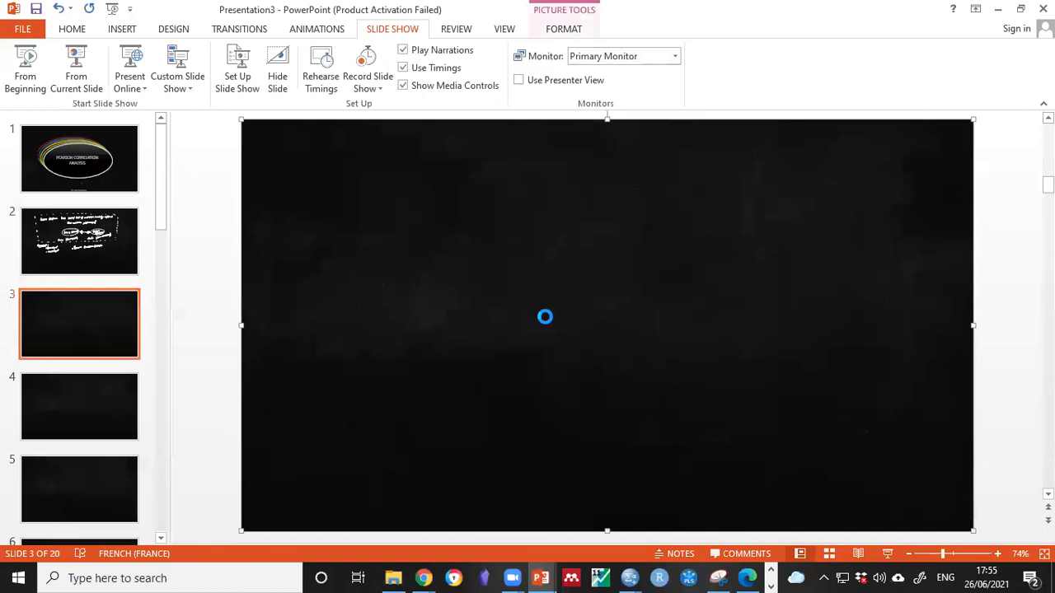
key(ctrl+v)
drag(544, 322, 368, 218)
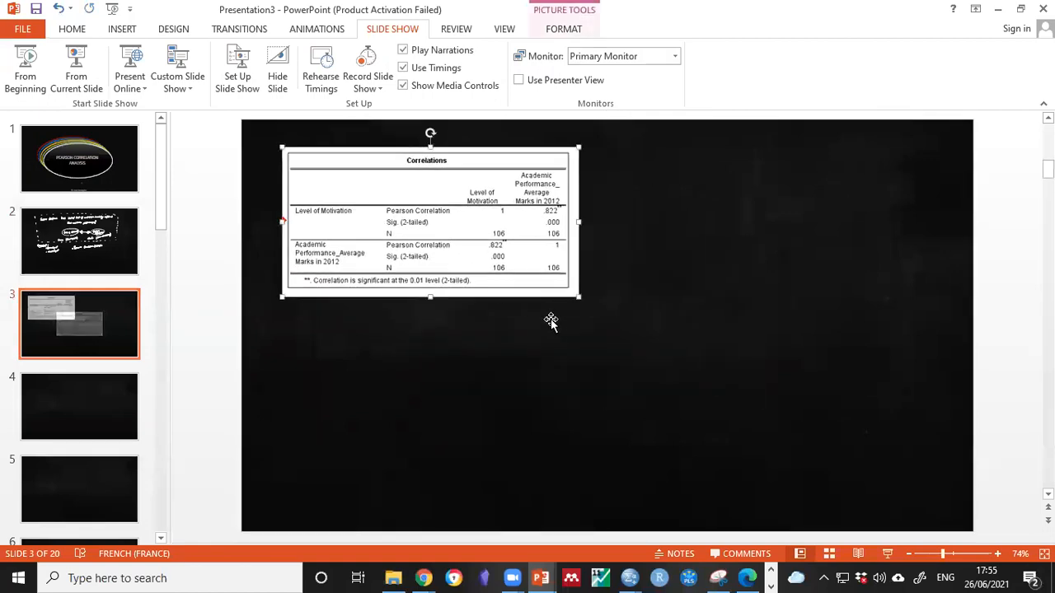
drag(579, 298, 602, 334)
key(ctrl+z)
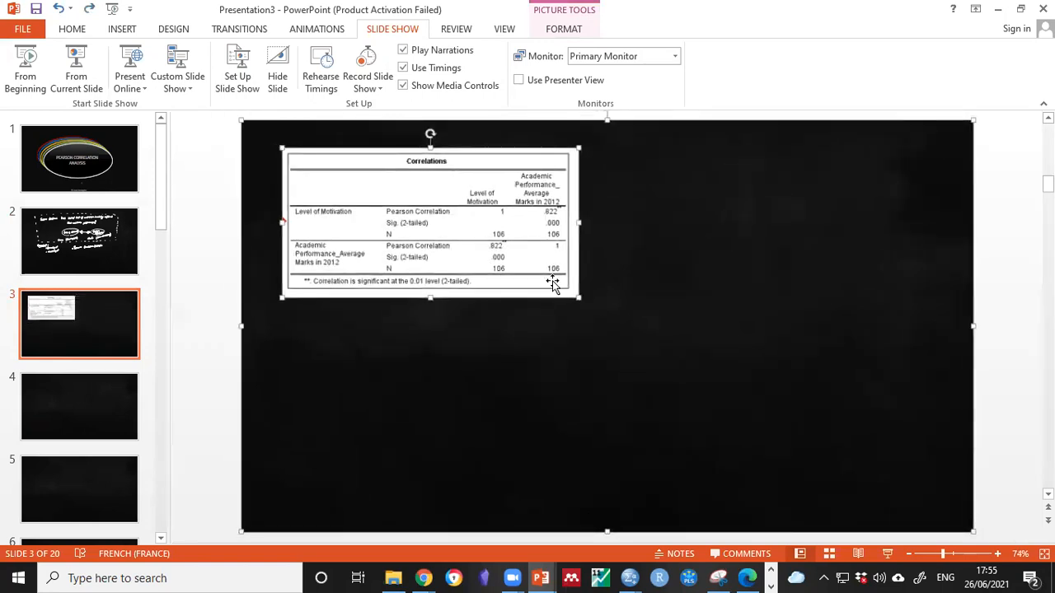
mouse_move(579, 298)
mouse_down()
mouse_move(618, 325)
mouse_move(584, 306)
mouse_up()
Step: Enlarge only the pasted Correlations picture on slide 3 and place it at mid-height beside the slide's left edge
click(207, 357)
click(534, 246)
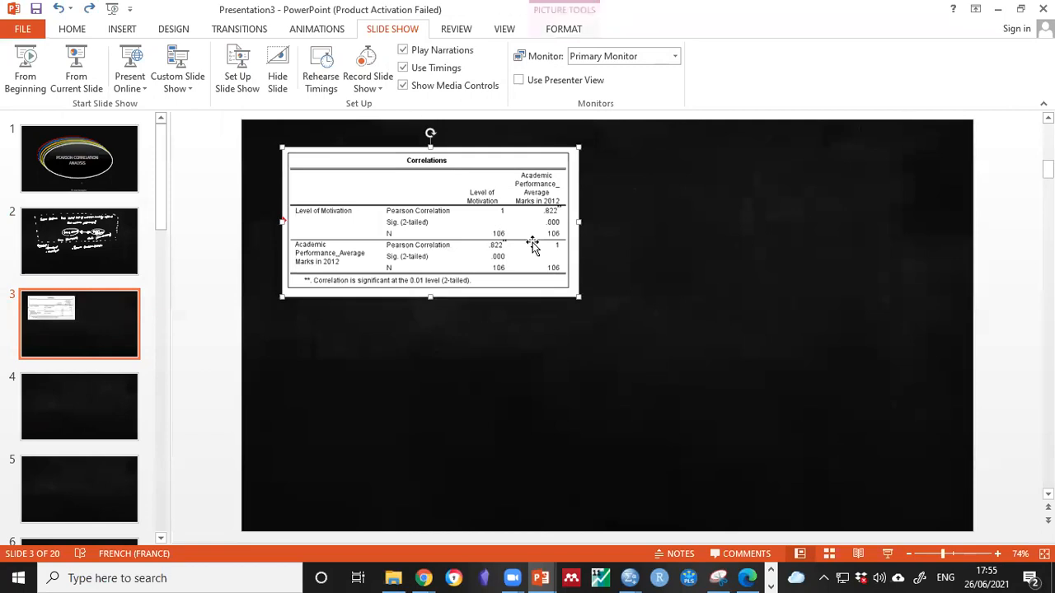
drag(580, 298, 669, 342)
drag(505, 279, 481, 353)
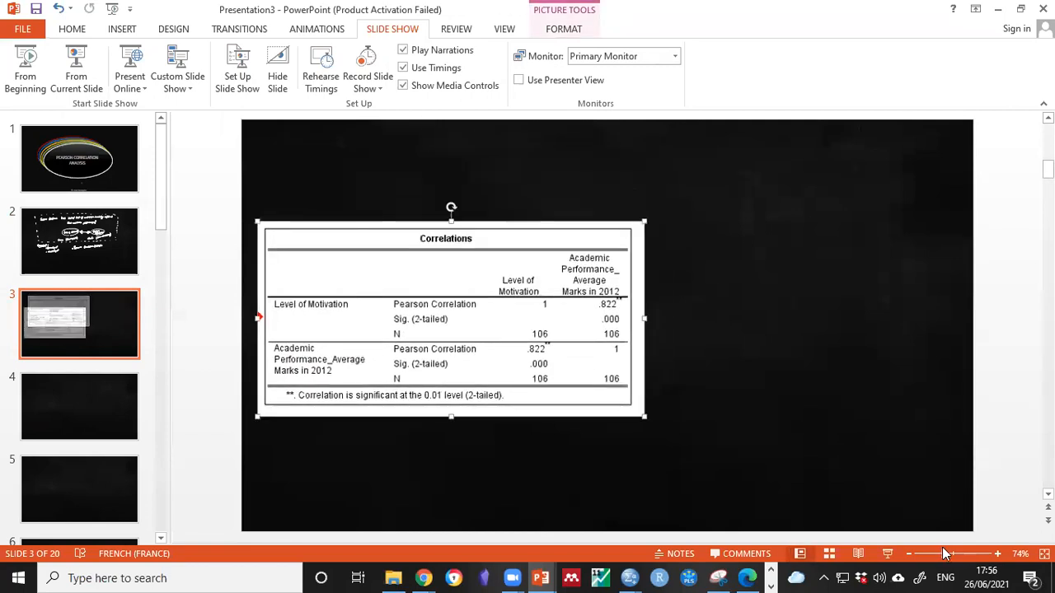
Step: Present slide 3 full screen and switch the pointer to a white pen for annotating
click(887, 553)
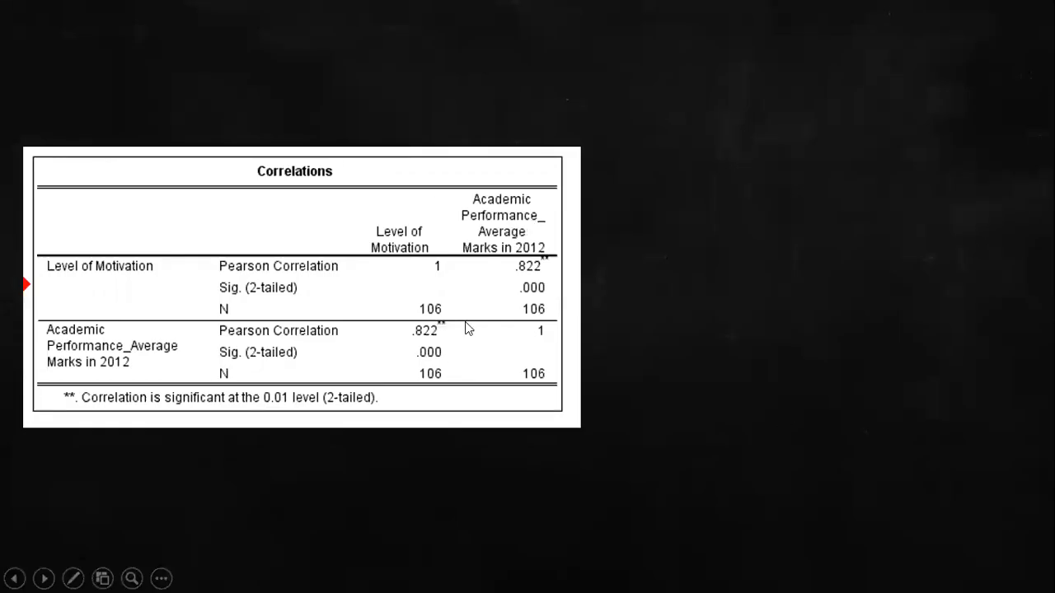
click(504, 441)
click(504, 440)
click(74, 577)
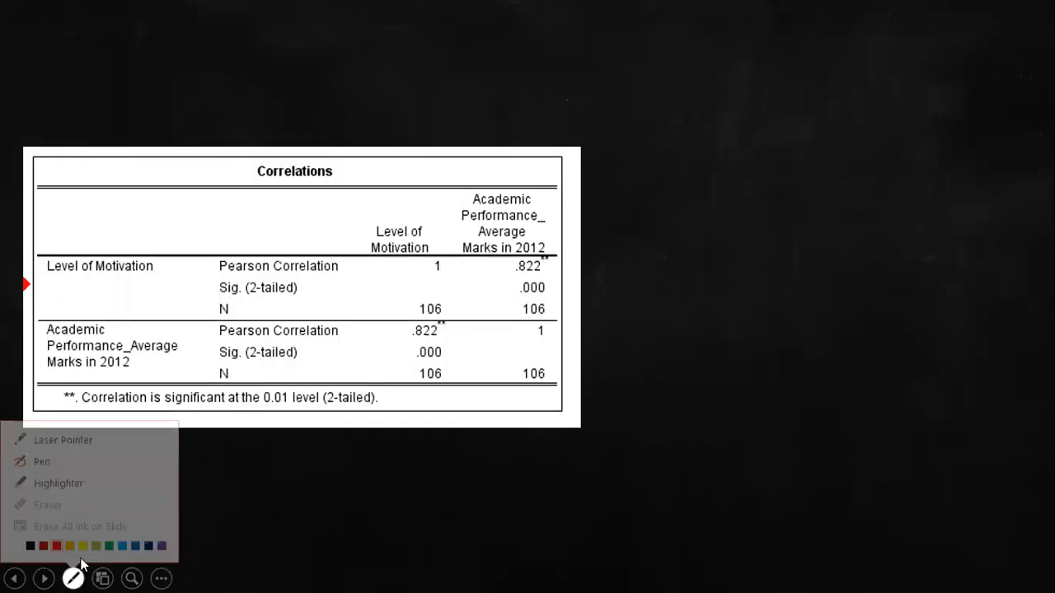
click(18, 545)
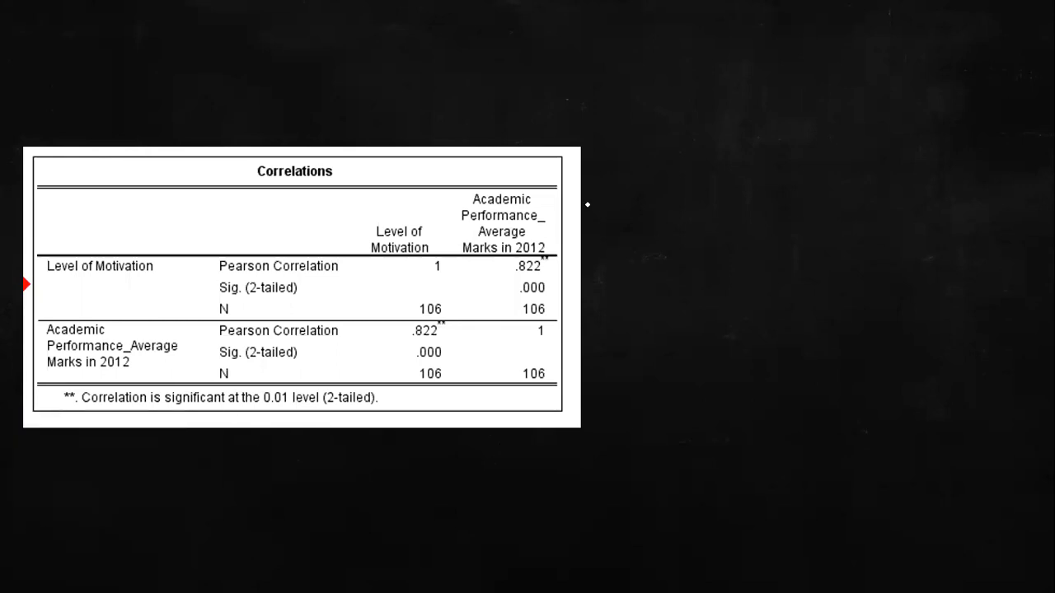